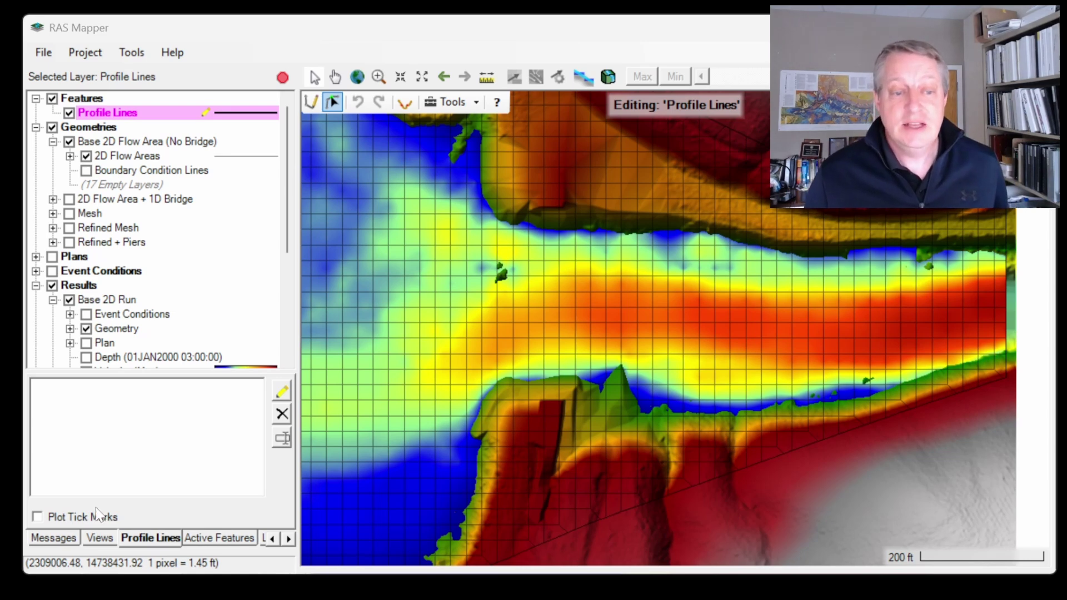
- Draw a profile line from the north bank to the south bank, keeping the name Profile Line 1
left_click(78, 539)
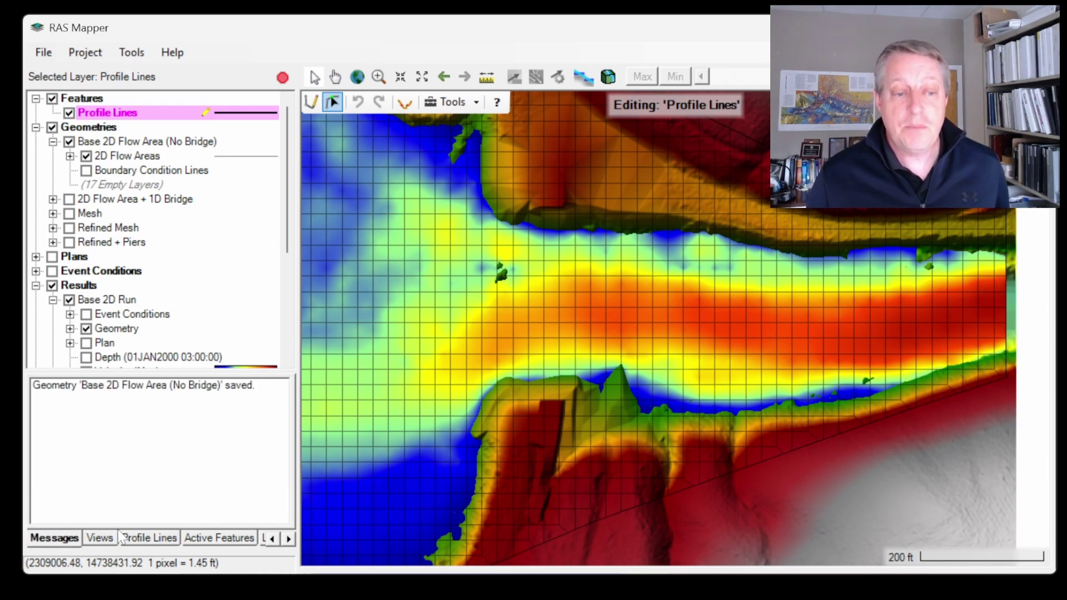
left_click(149, 538)
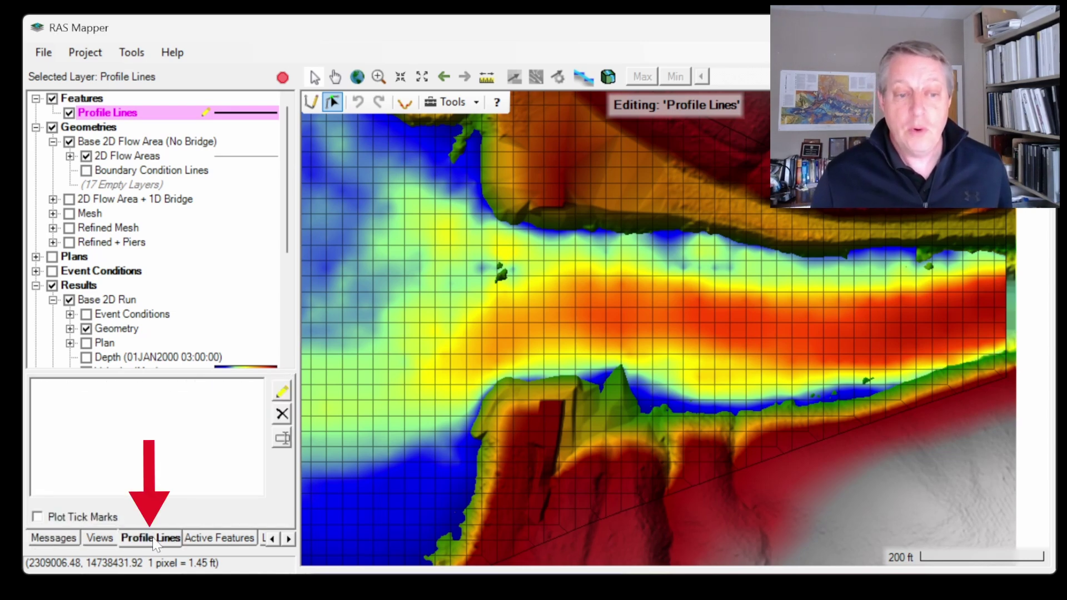
left_click(287, 390)
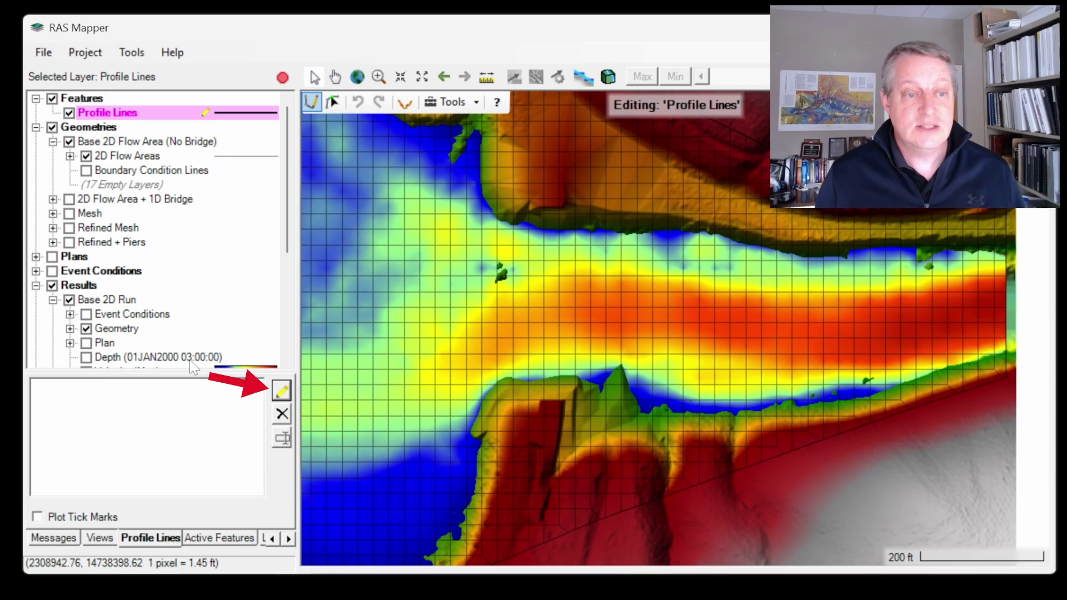
left_click(548, 204)
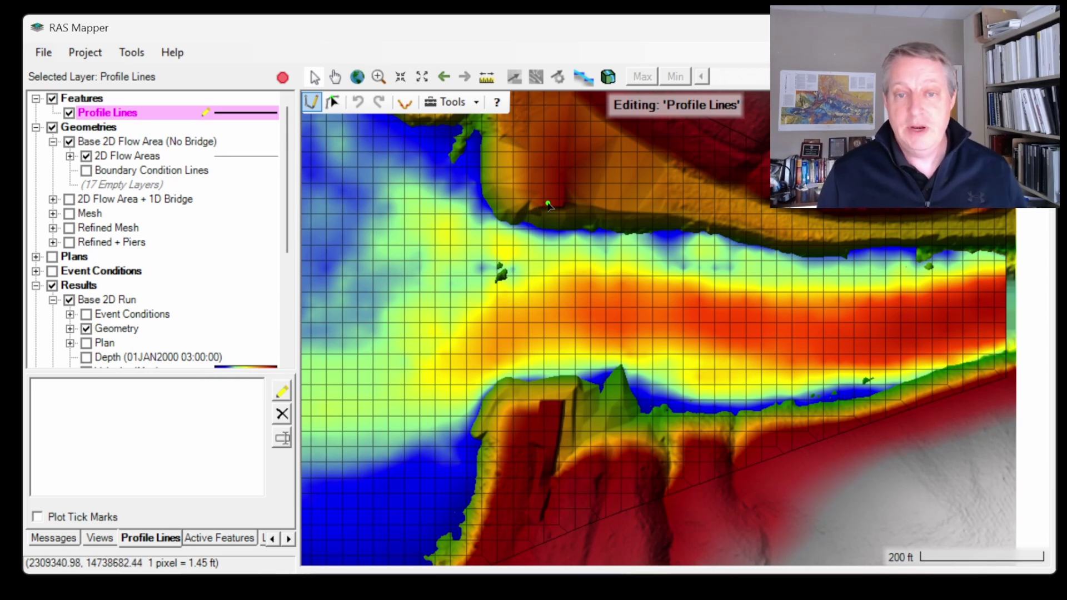
left_click(549, 204)
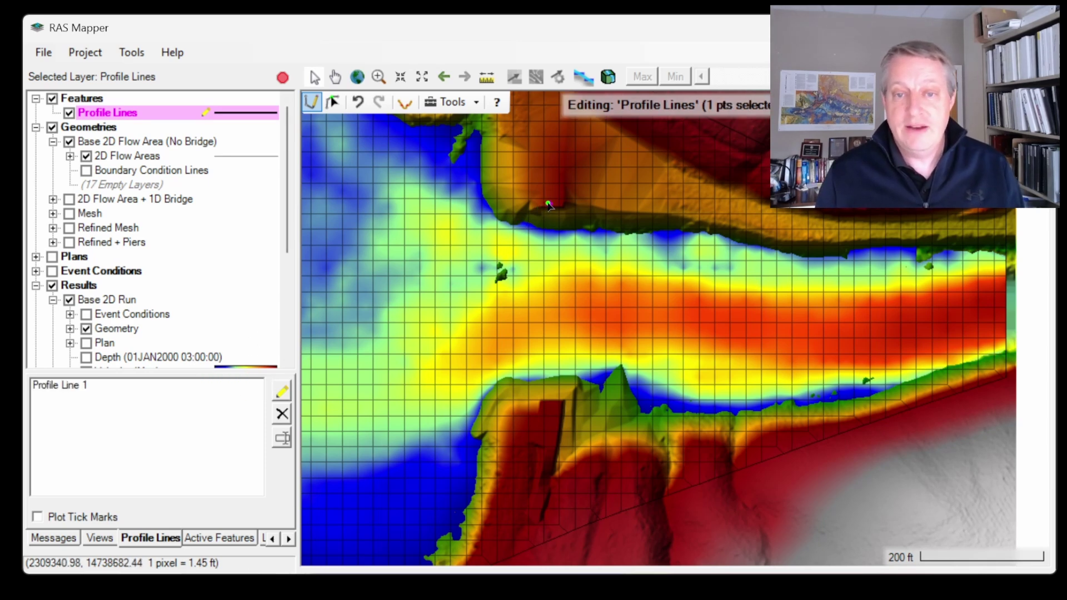
double_click(552, 413)
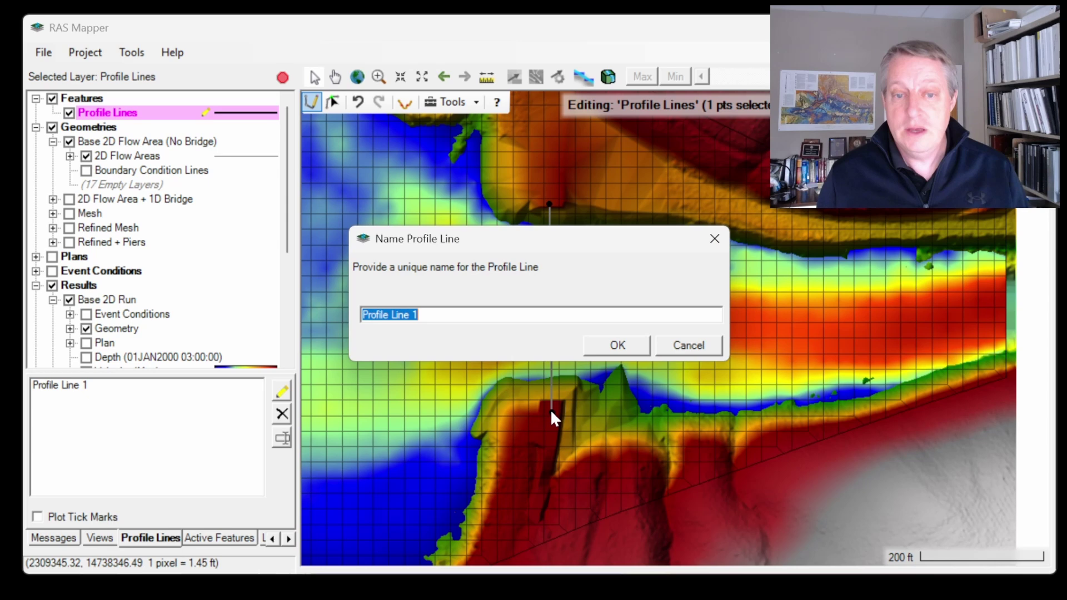
left_click(625, 340)
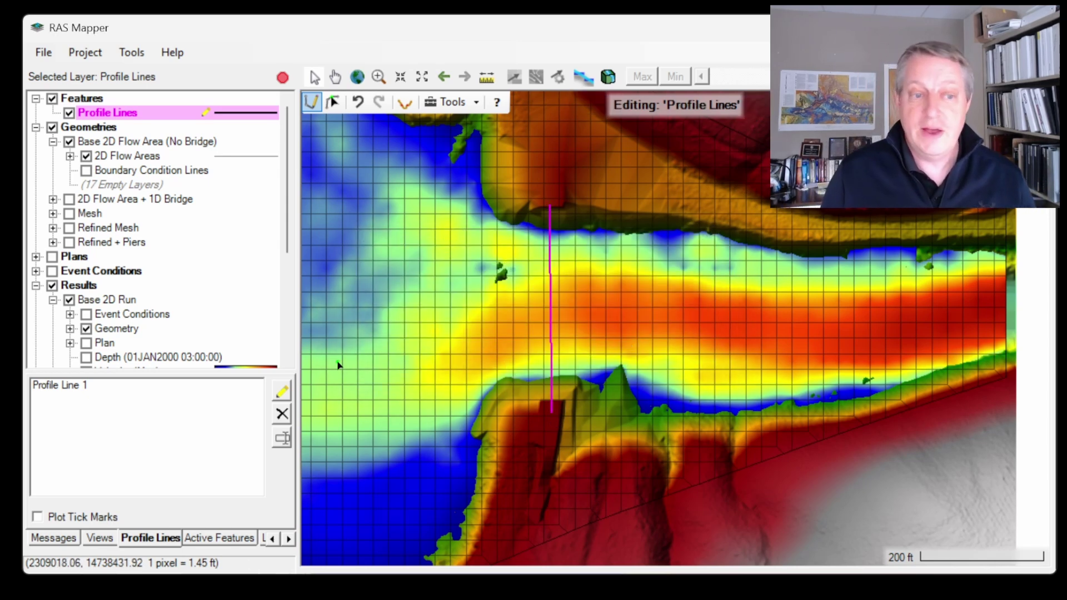
- With Base 2D Run selected, plot the velocity along Profile Line 1
scroll(95, 309, "down", 1)
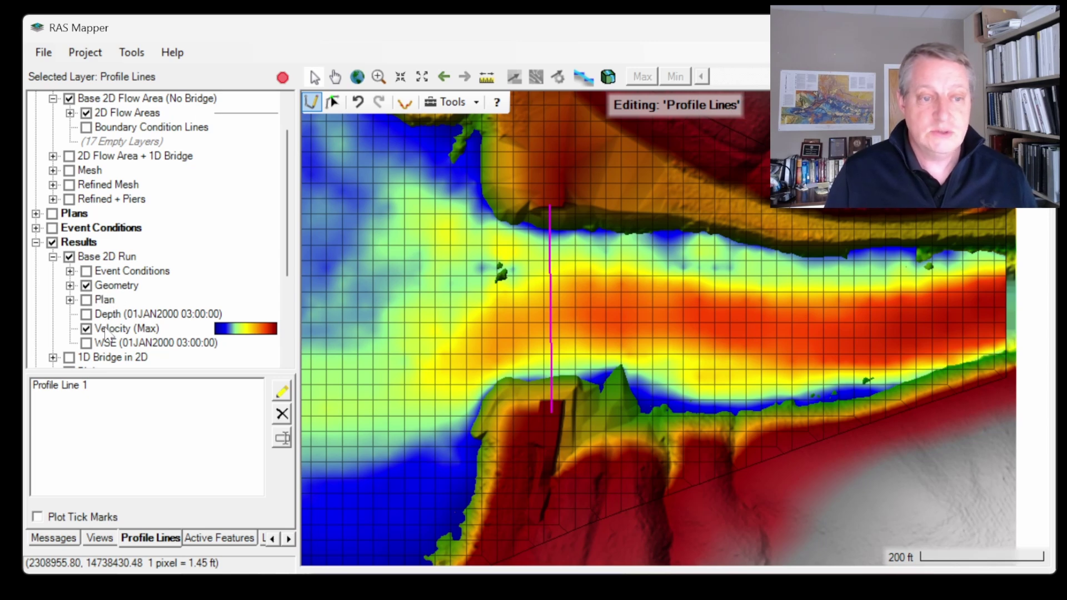
left_click(104, 260)
right_click(88, 388)
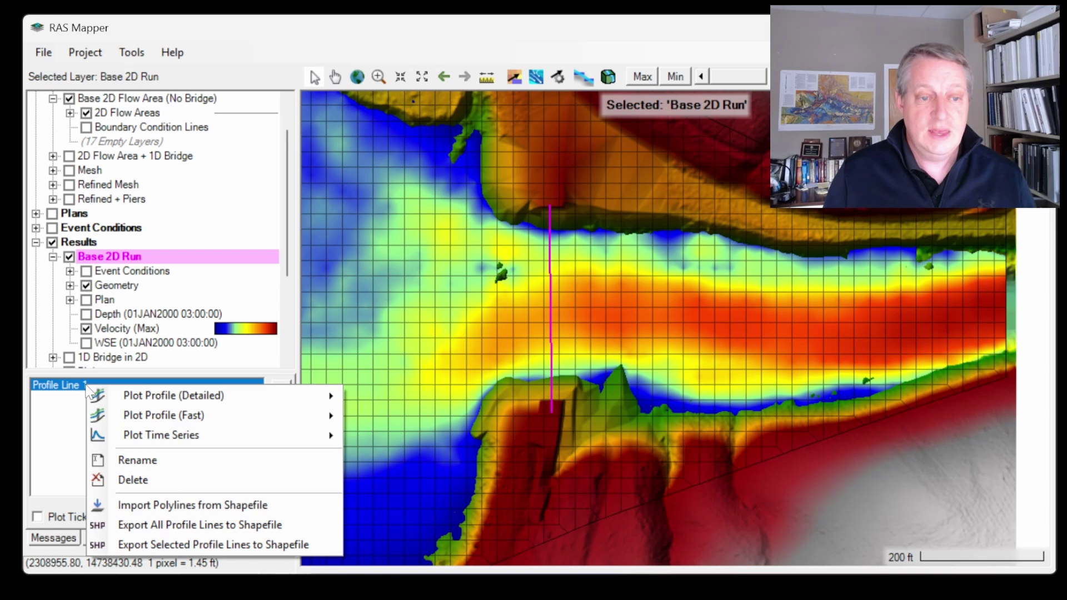
mouse_move(211, 416)
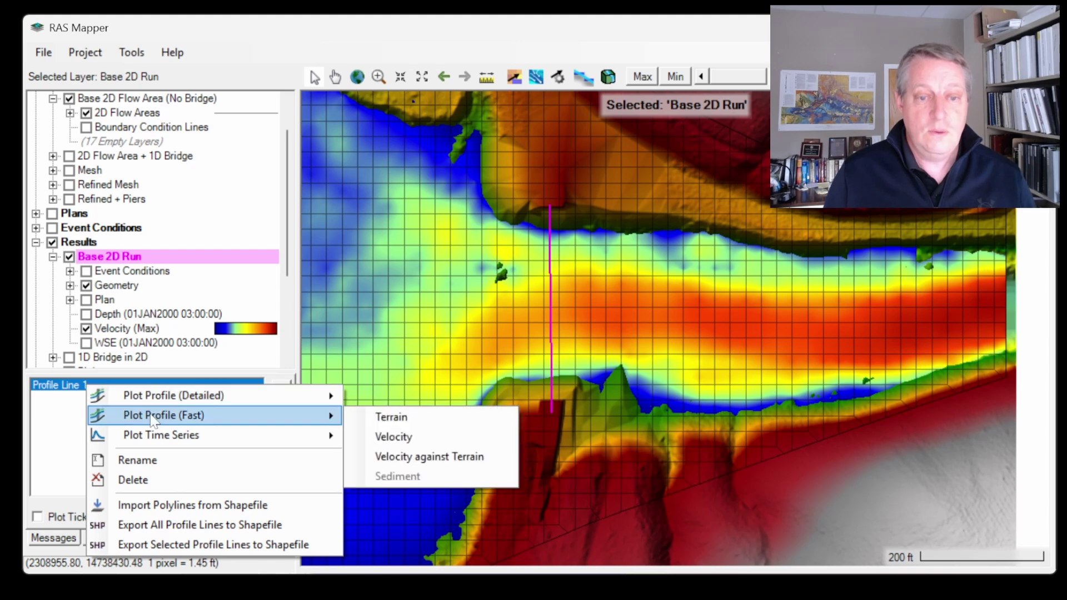
left_click(426, 437)
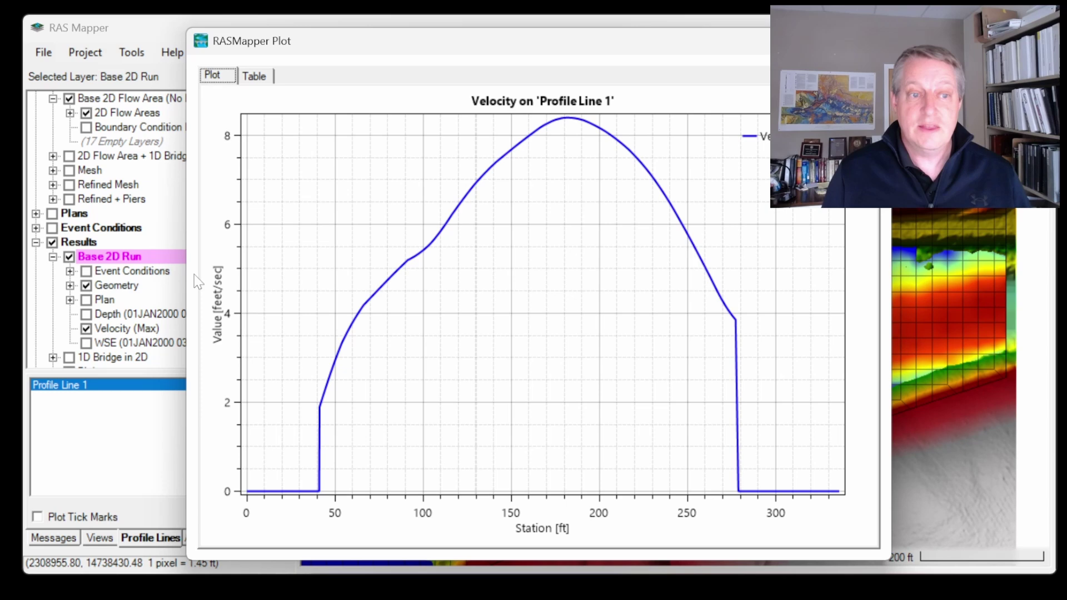
- Re-plot Profile Line 1 as velocity against the terrain
left_click(88, 387)
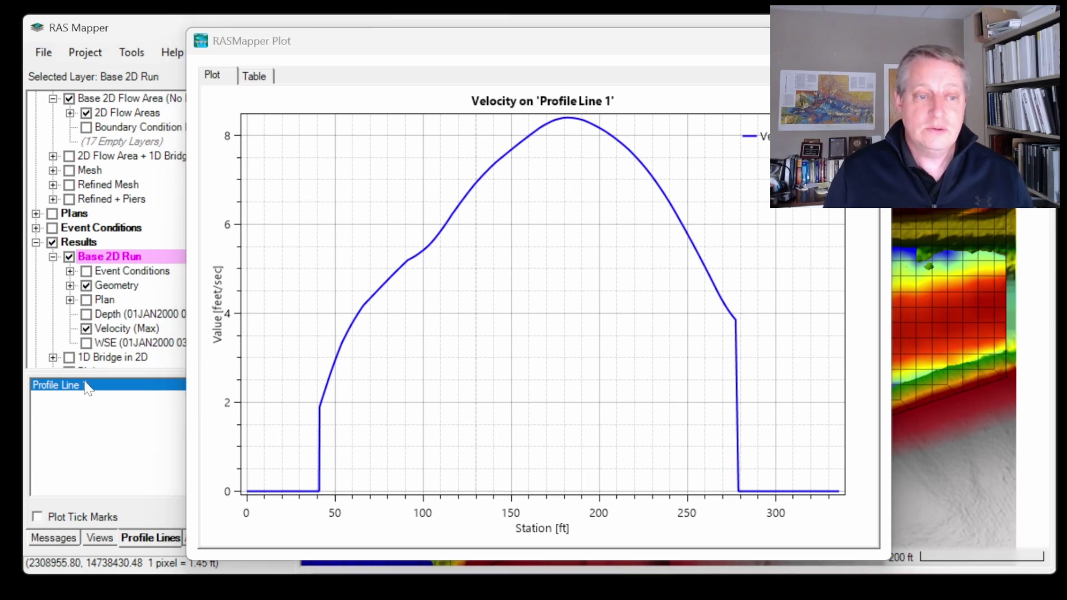
right_click(87, 388)
mouse_move(128, 411)
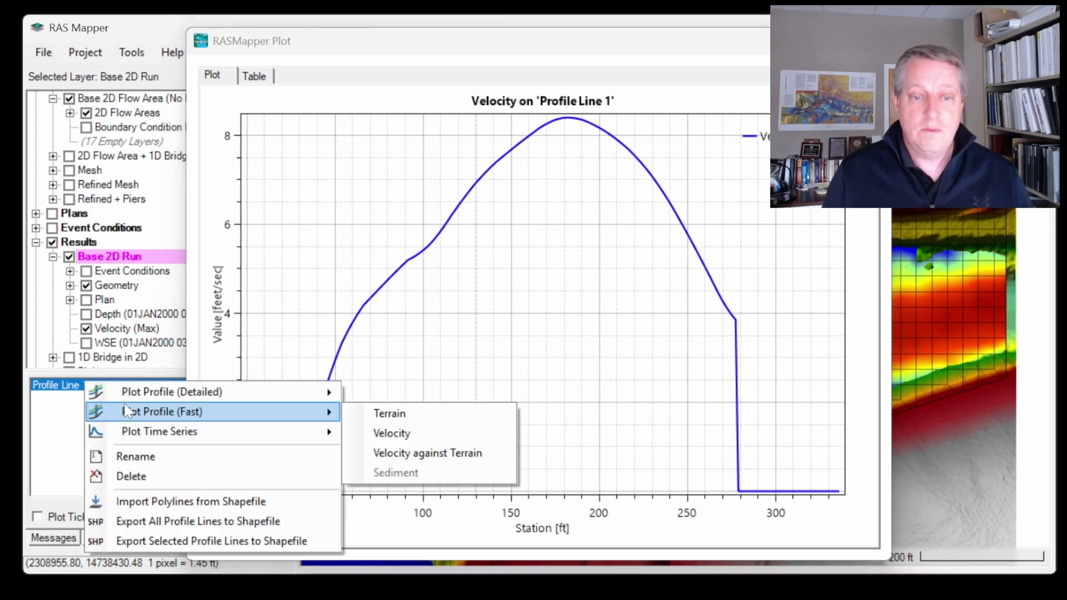
left_click(413, 454)
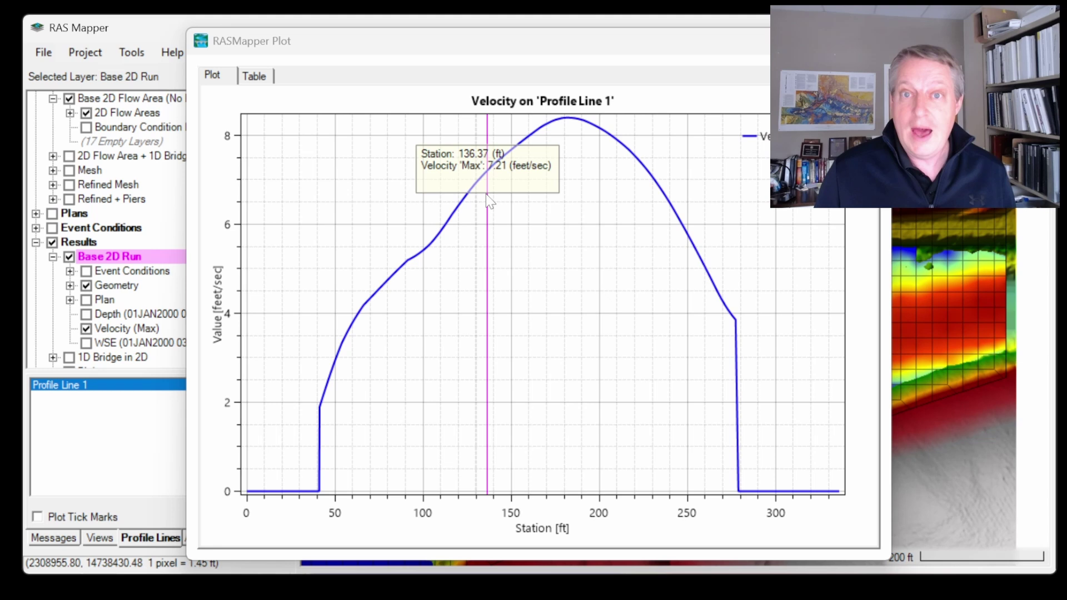
- Review the plotted velocities in the Table view, then close the RASMapper Plot window
left_click(254, 77)
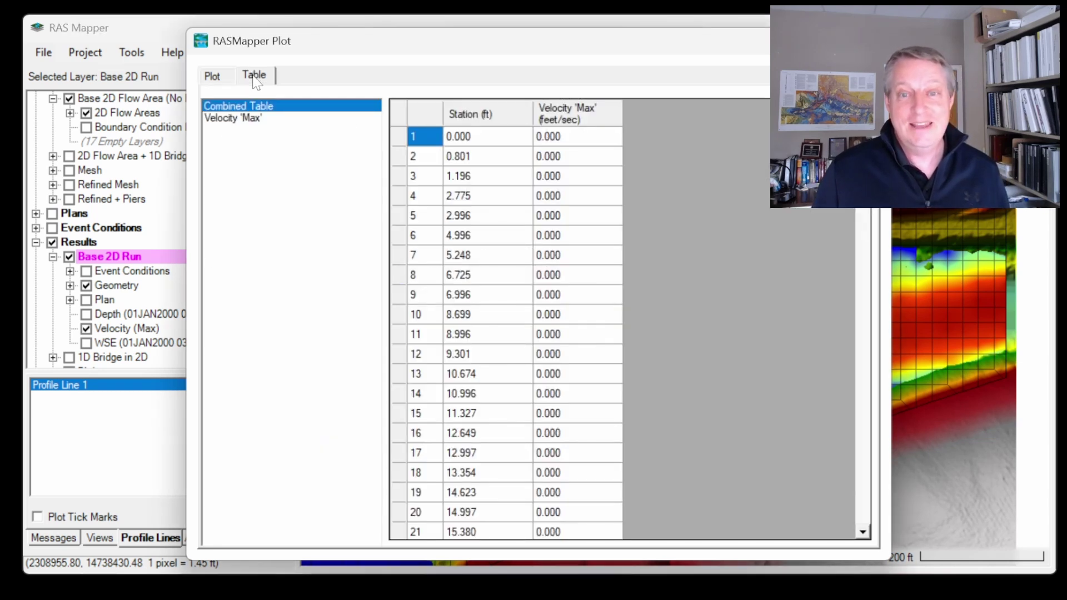
left_click_drag(867, 111, 870, 229)
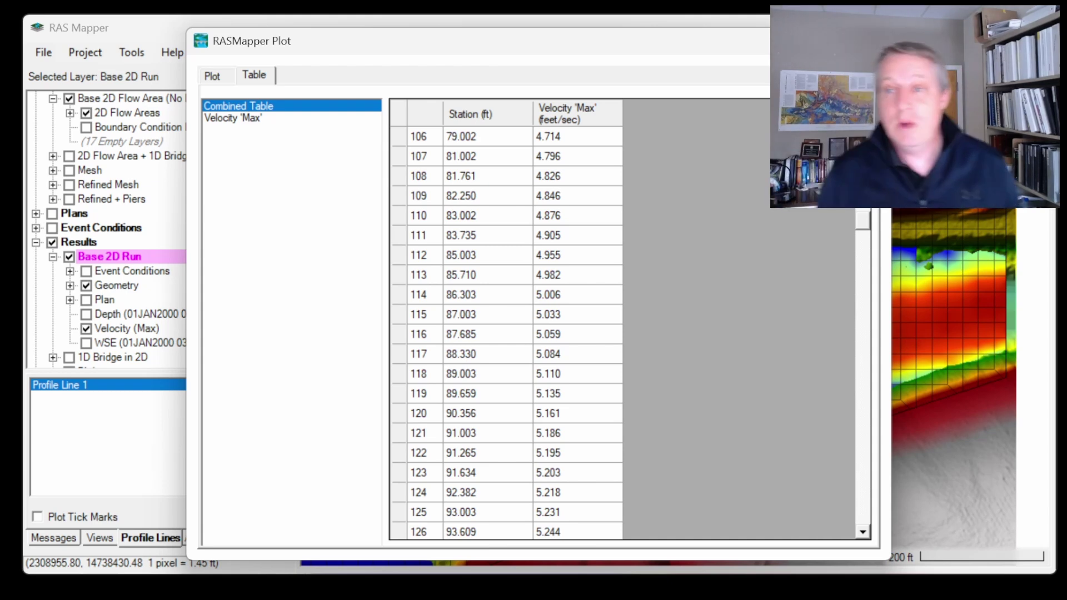
key("alt+F4")
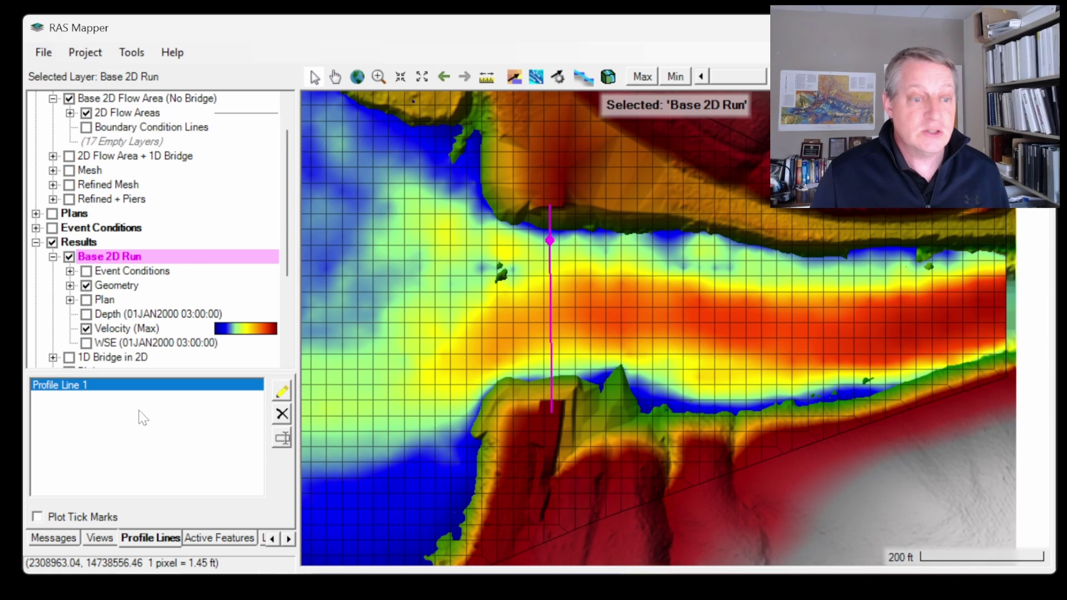
- Start editing the Base 2D Flow Area (No Bridge) geometry and its Reference Lines layer
scroll(100, 259, "up", 1)
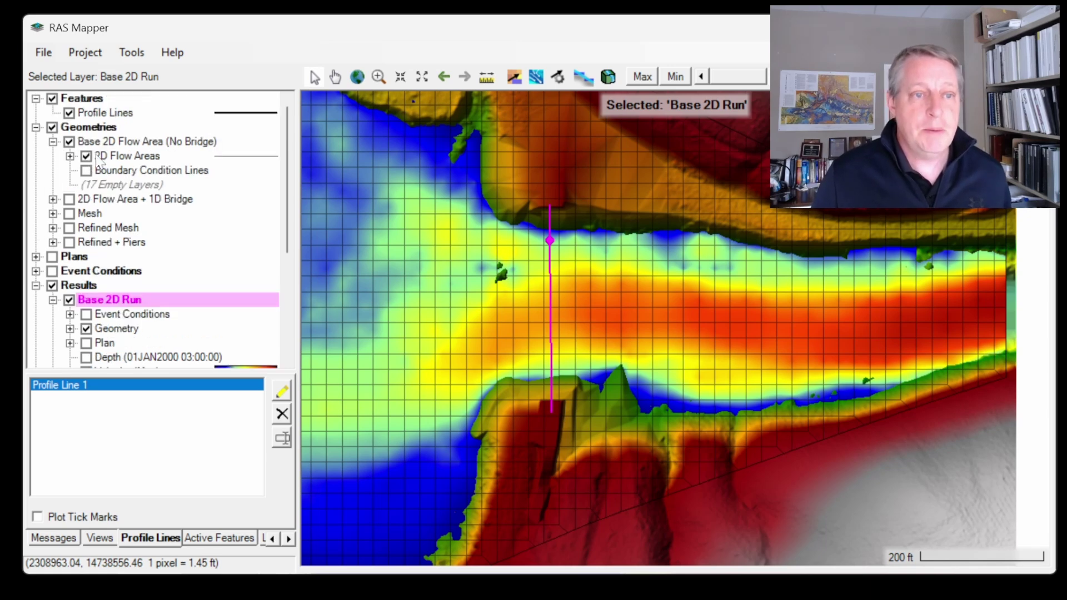
left_click(111, 141)
left_click(282, 77)
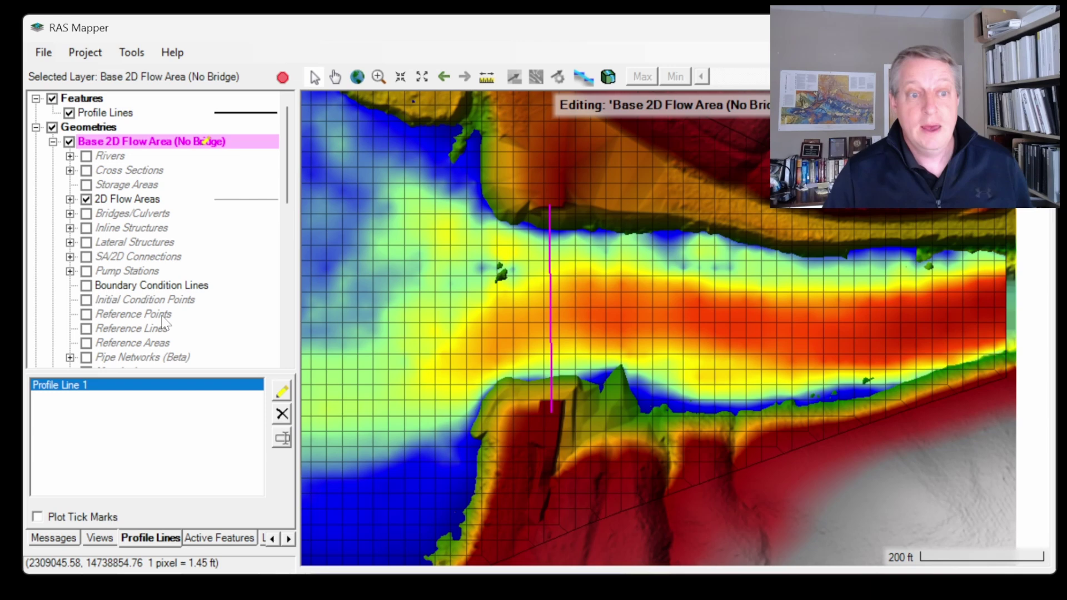
left_click(137, 330)
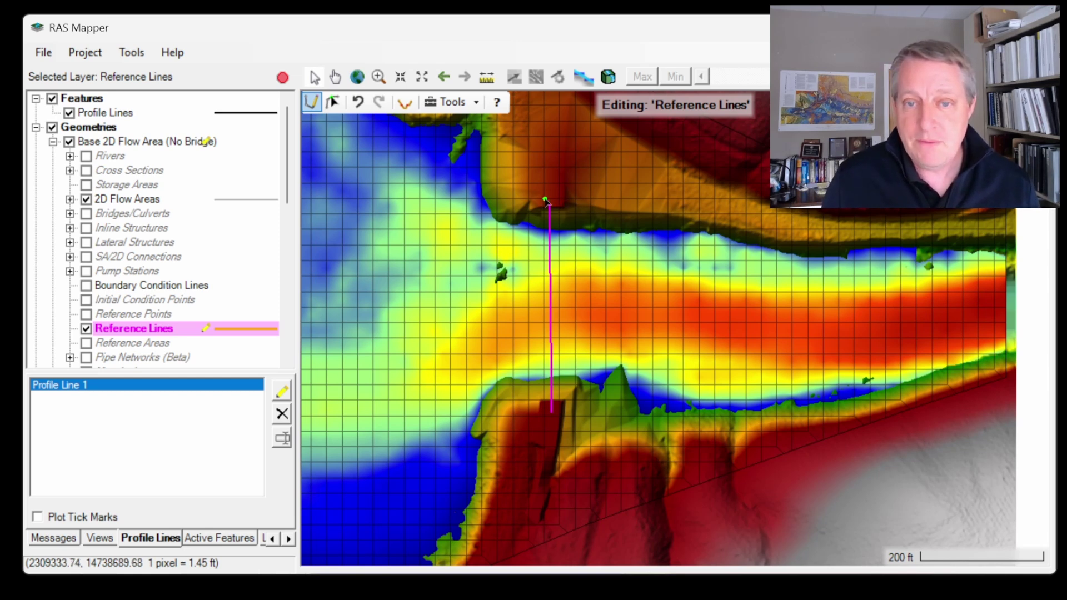
- Draw a bank-to-bank reference line beside the profile line and name it 'Contraction'
left_click_drag(544, 198, 546, 407)
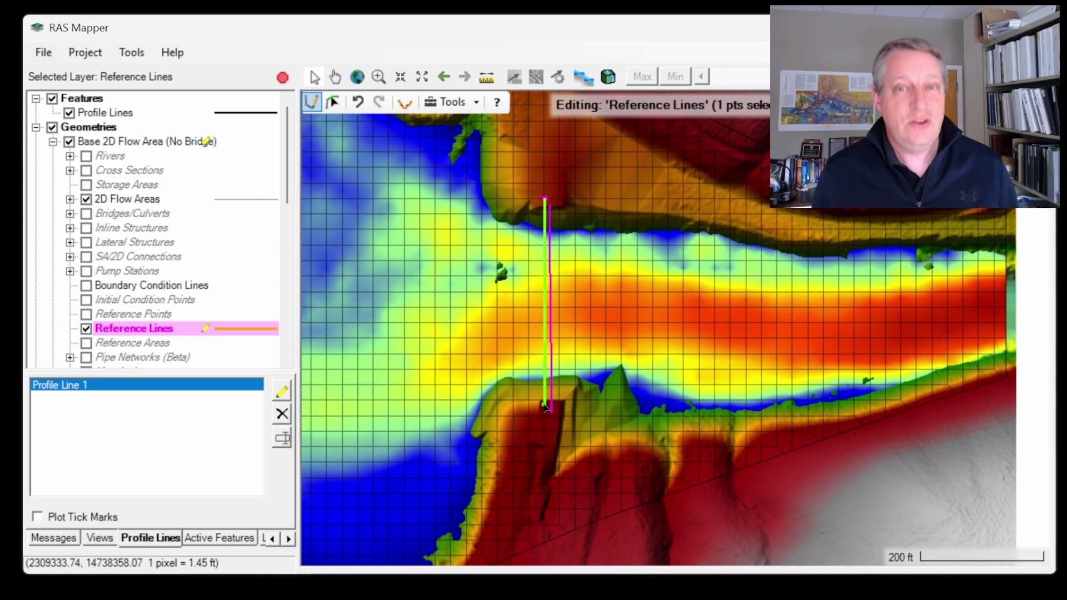
mouse_move(547, 407)
left_mouse_down()
mouse_move(532, 248)
mouse_move(544, 410)
left_mouse_up()
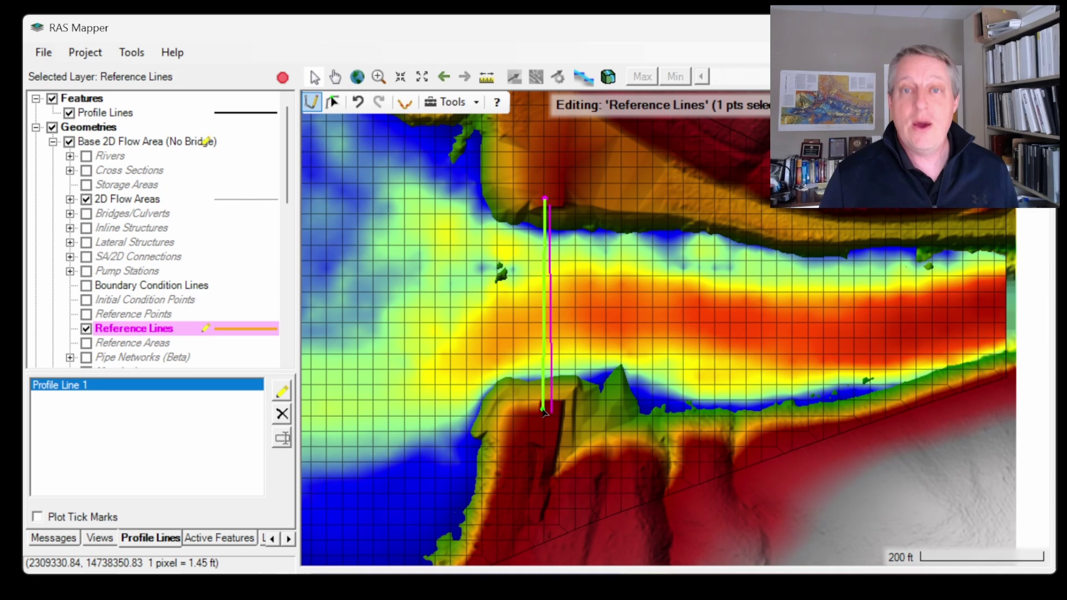
left_click_drag(543, 411, 395, 356)
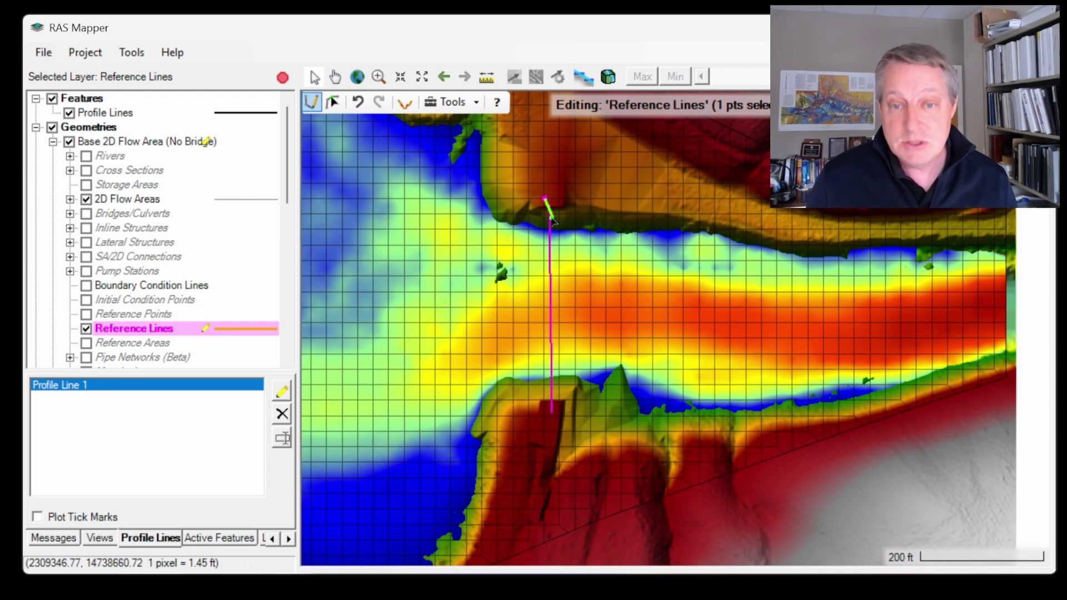
double_click(545, 408)
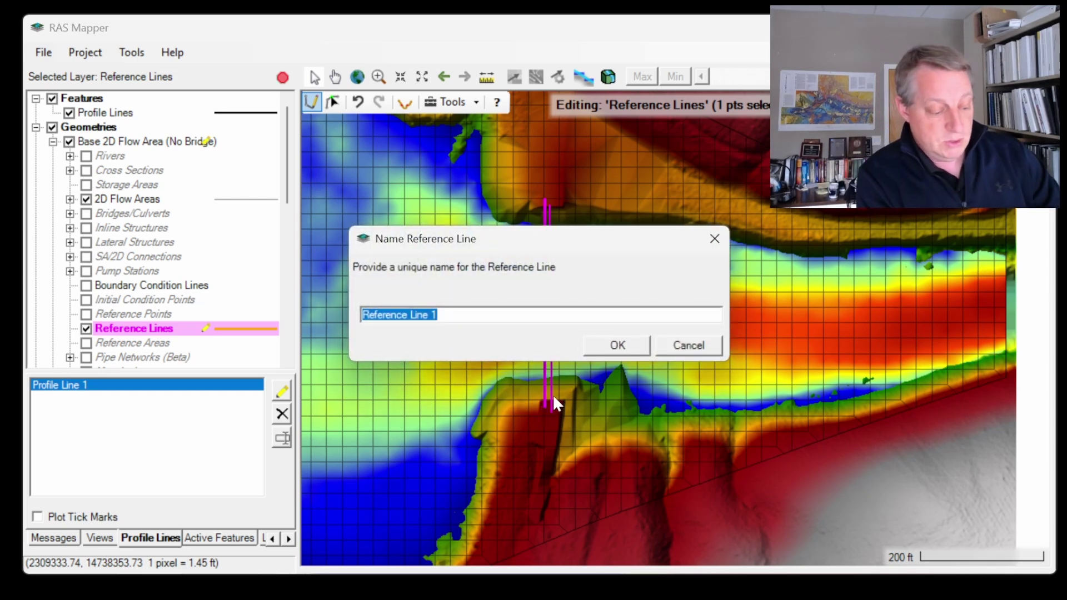
type("Contract")
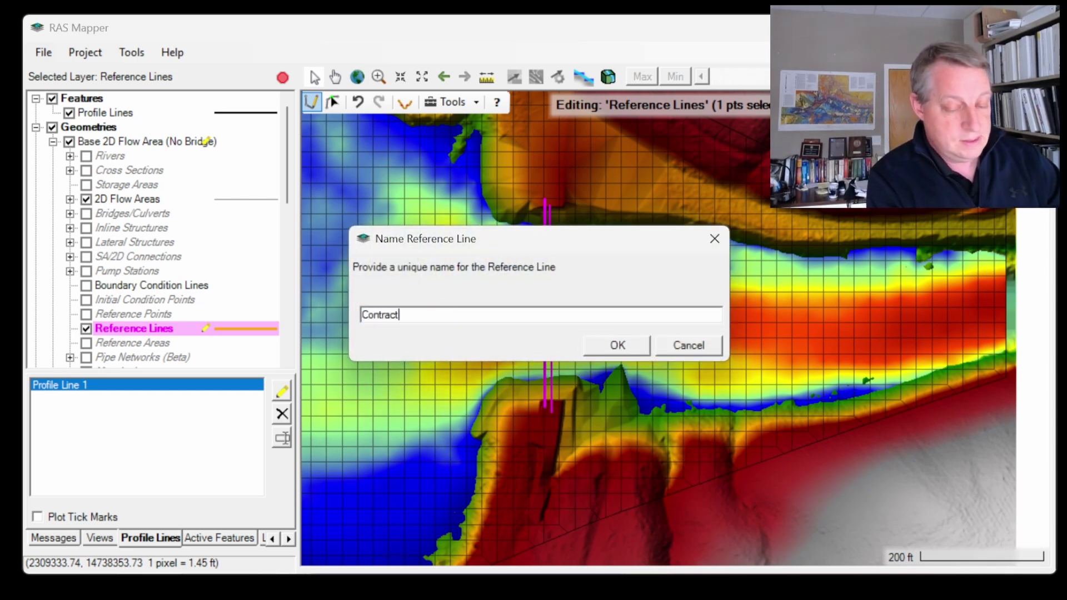
type("ion")
key("Return")
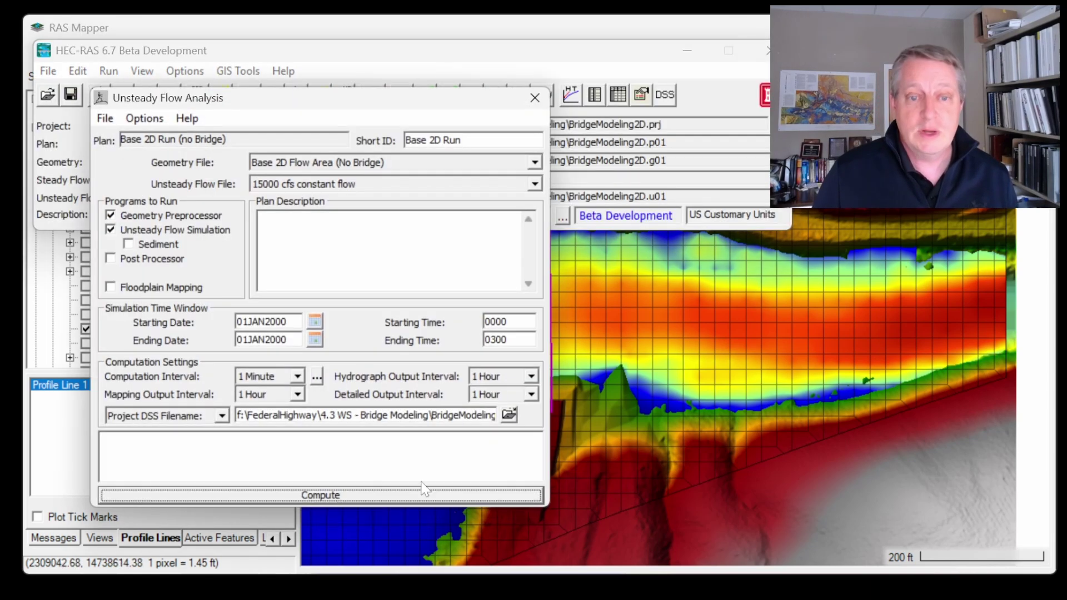
- Compute the Base 2D Run (no Bridge) unsteady flow plan and dismiss the finished computations report
left_click(426, 490)
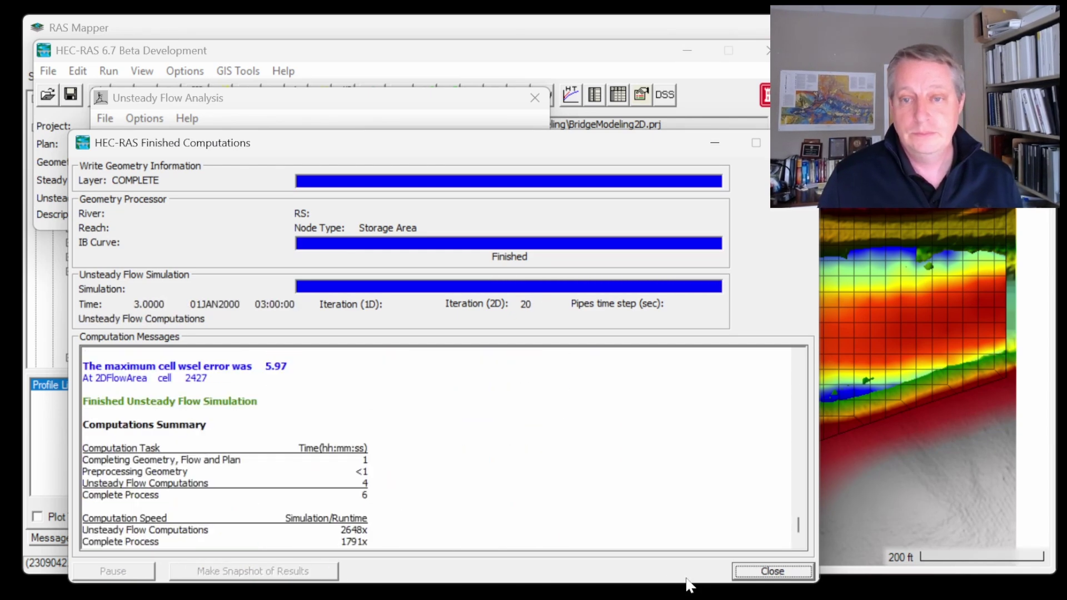
left_click(748, 573)
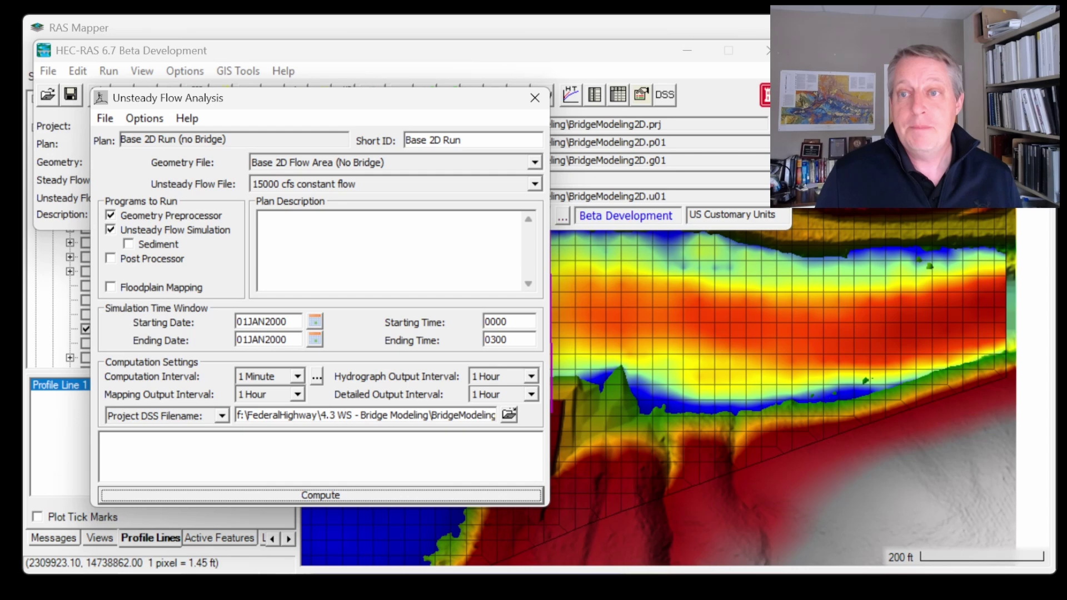
left_click(558, 311)
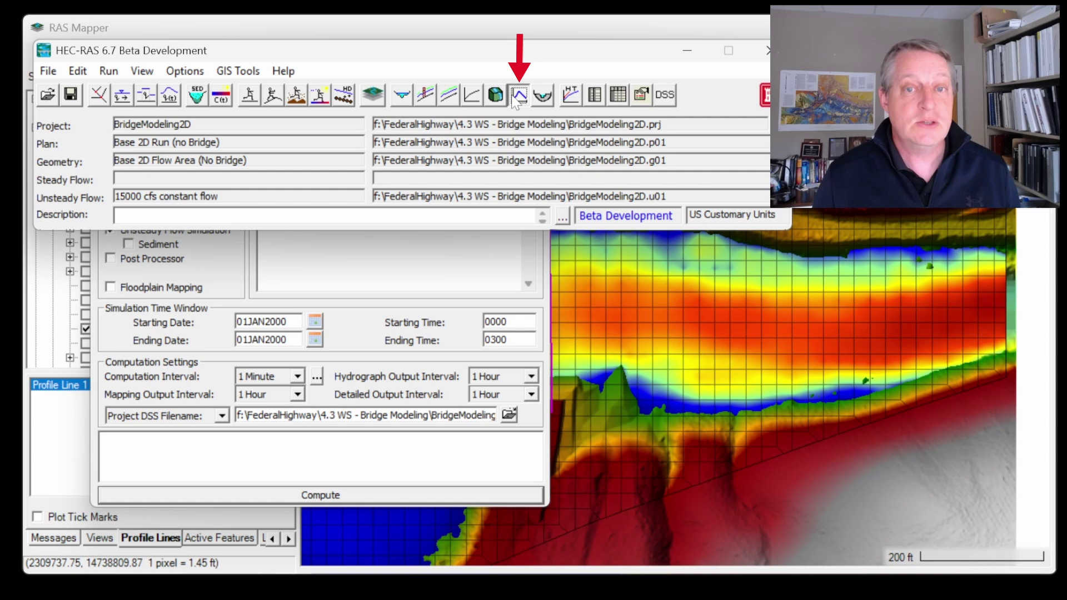
- Show the Stage and Flow Hydrograph for reference lines with Contraction selected
left_click(514, 98)
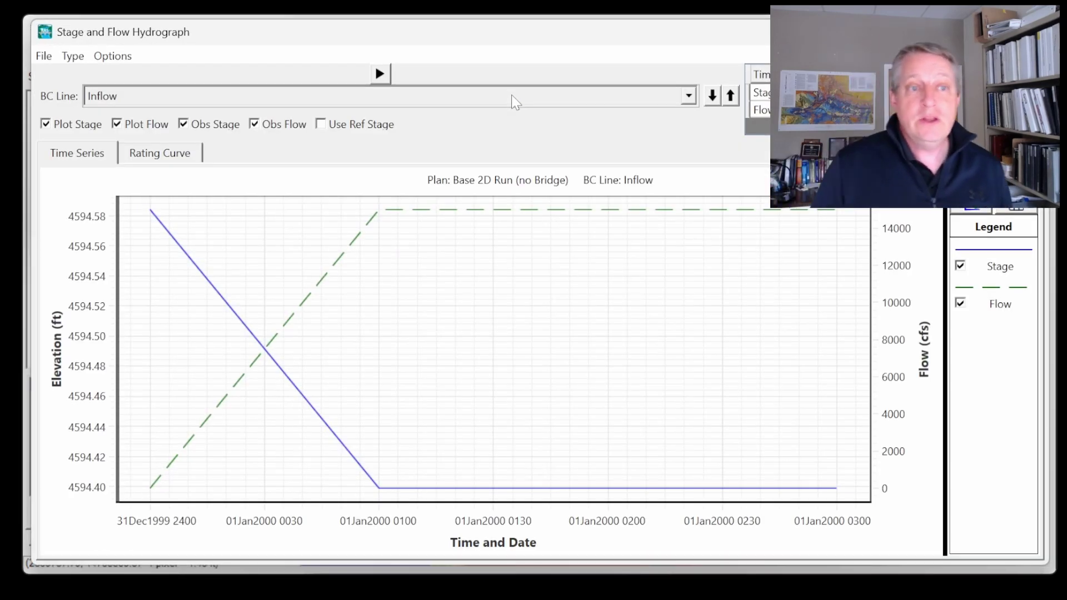
left_click(69, 56)
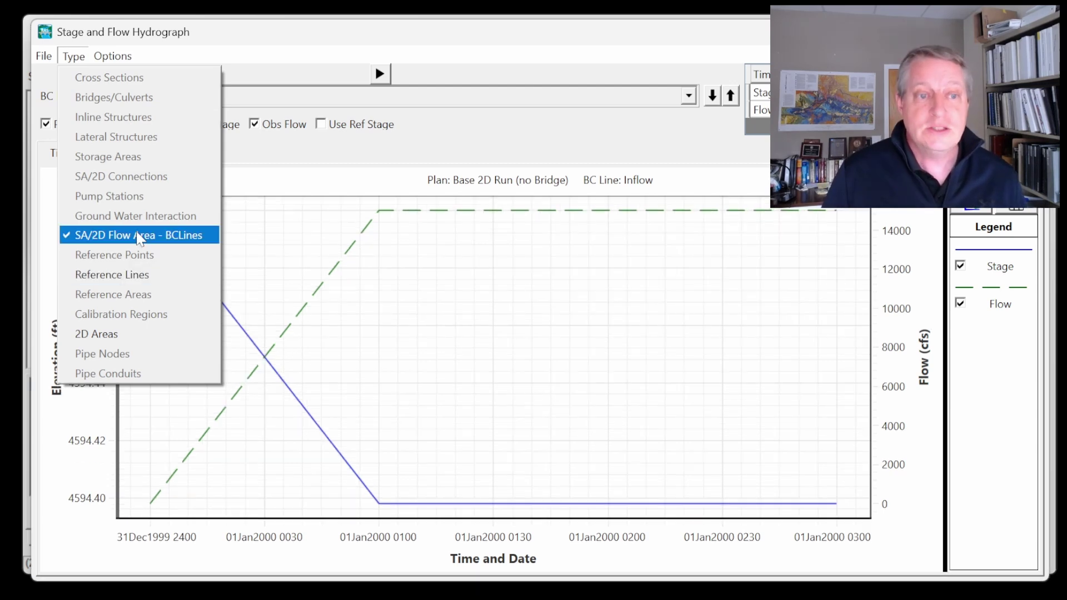
left_click(136, 283)
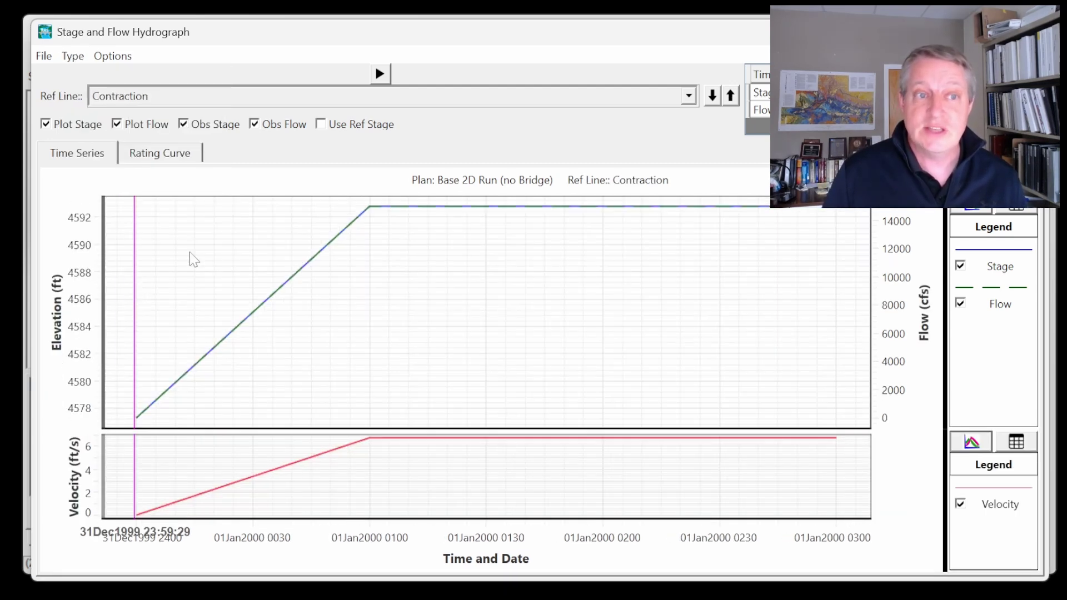
left_click(690, 97)
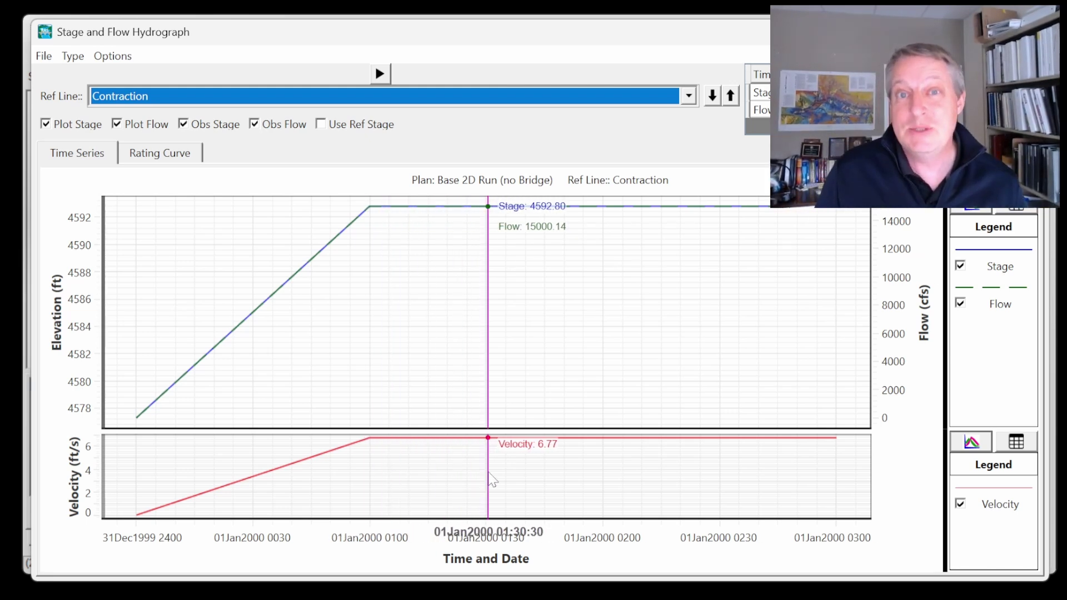
- Add Velocity Max and Depth Hydraulic to the Contraction hydrograph's plotted variables
left_click(72, 58)
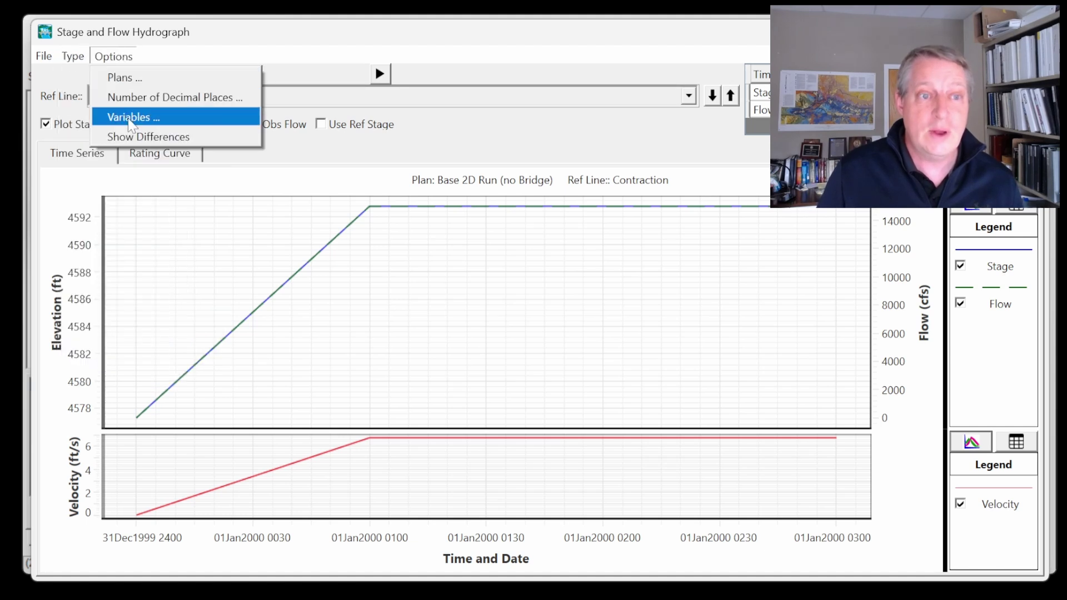
left_click(124, 114)
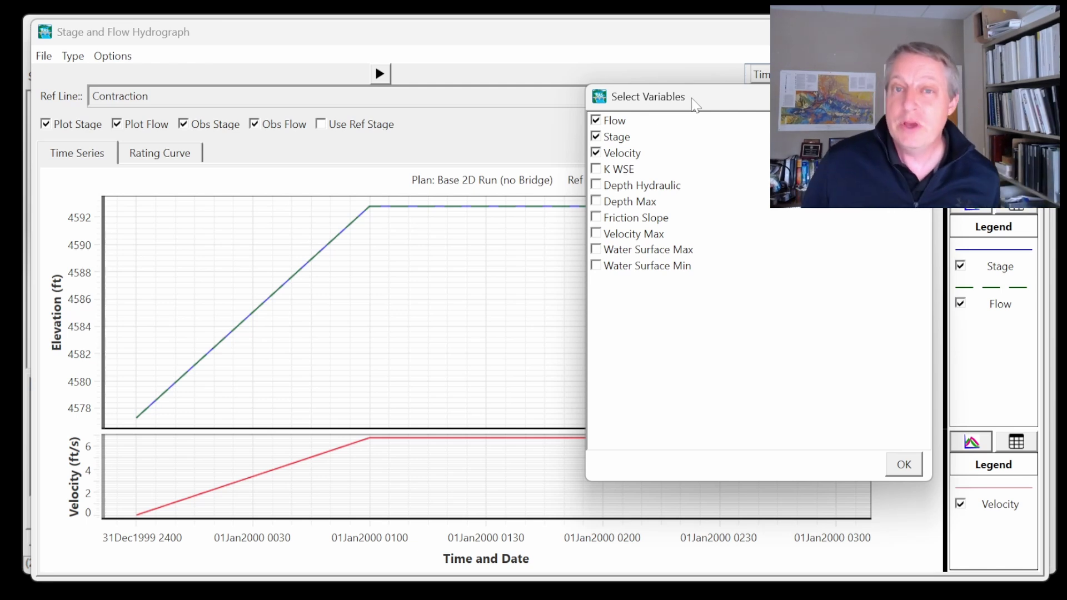
left_click_drag(695, 105, 810, 25)
left_click(337, 255)
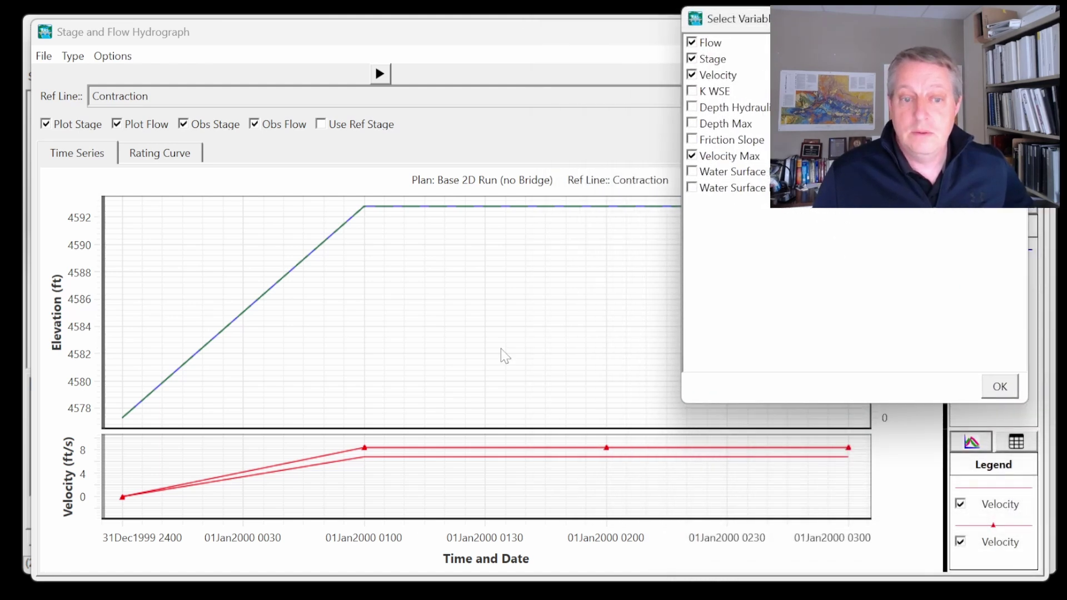
left_click(692, 108)
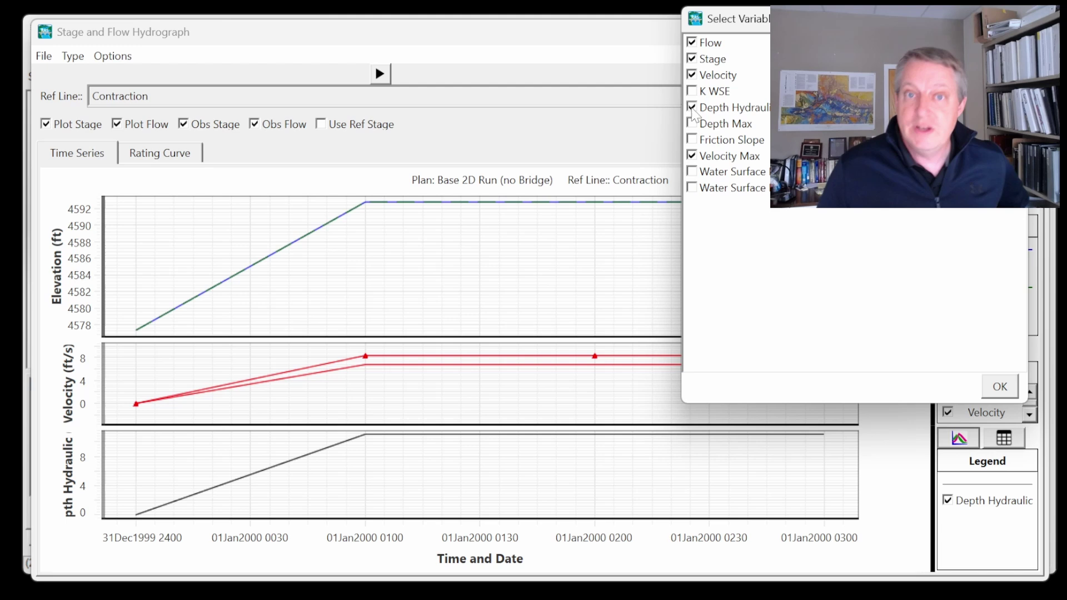